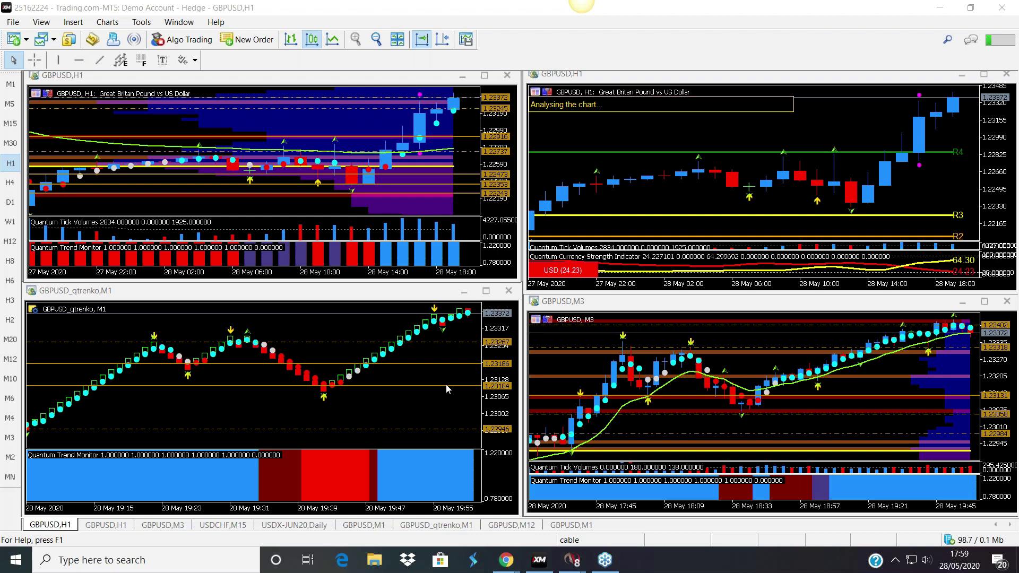
# Examine the GBPUSD H1 volume-profile chart at full size, and return to the tiled chart layout.
pyautogui.click(486, 77)
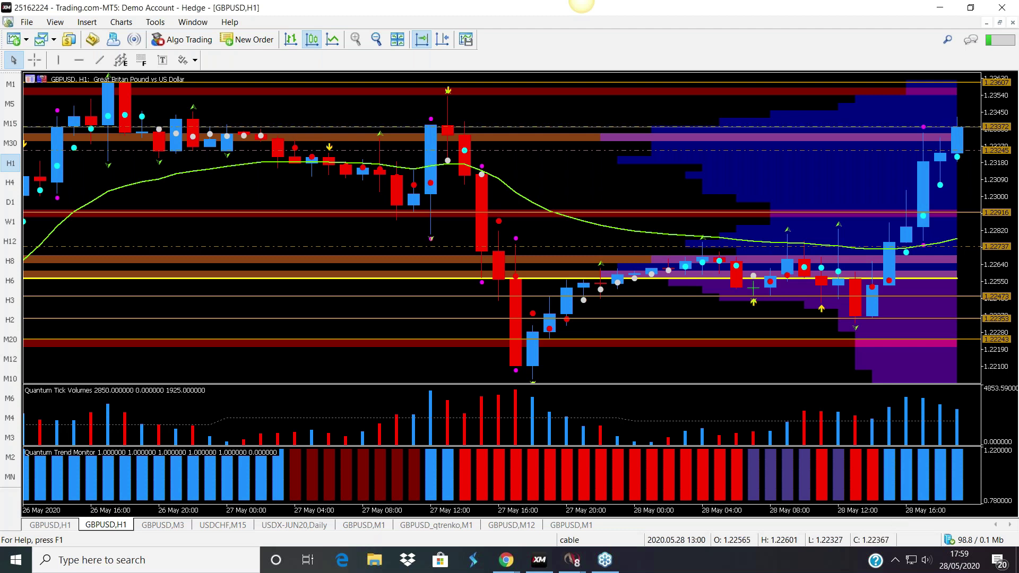
pyautogui.moveTo(891, 457)
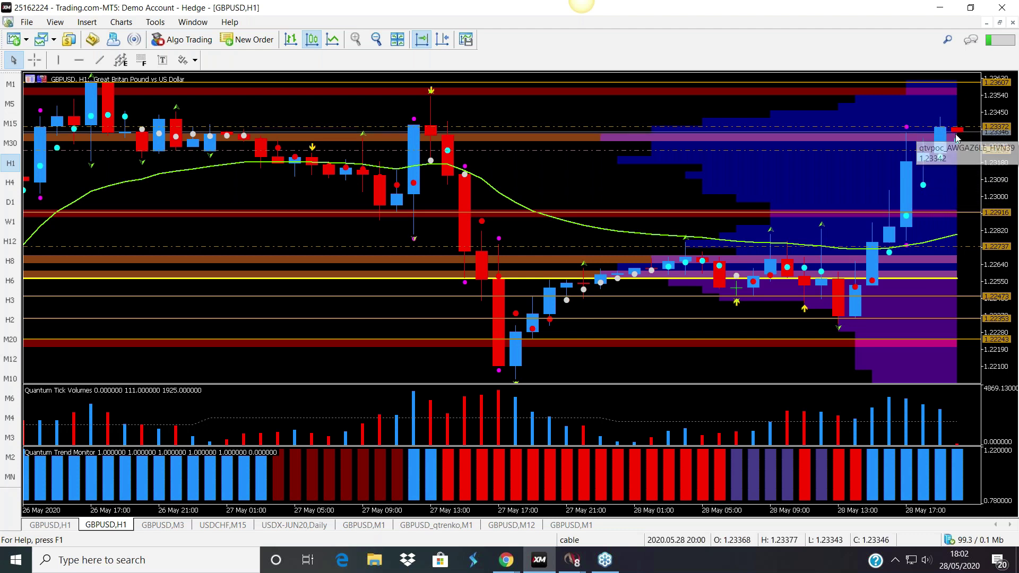
pyautogui.click(999, 23)
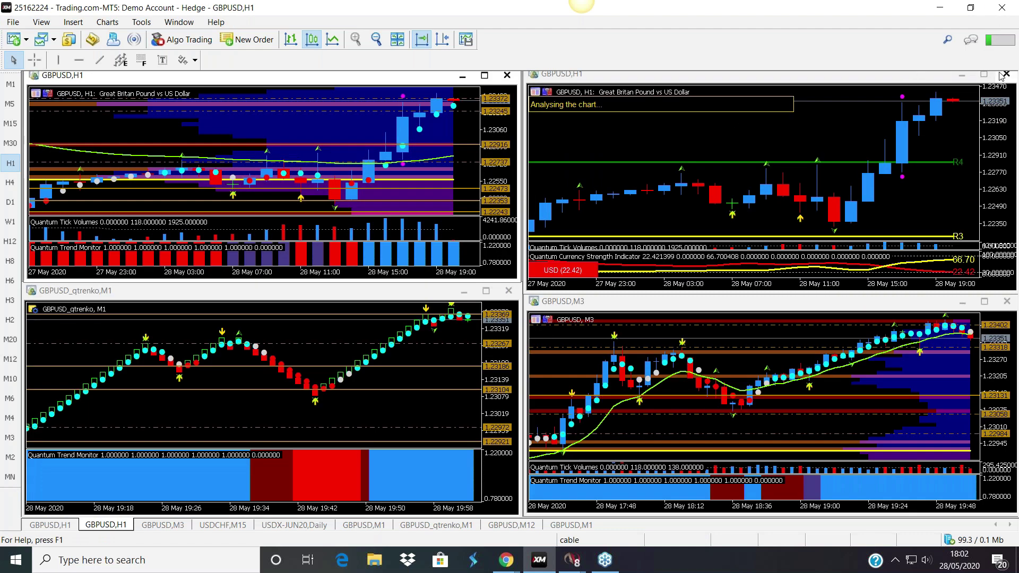
# Switch the GBPUSD pivot-level chart from H1 to M10 and inspect its levels up to R6 at full size.
pyautogui.click(754, 120)
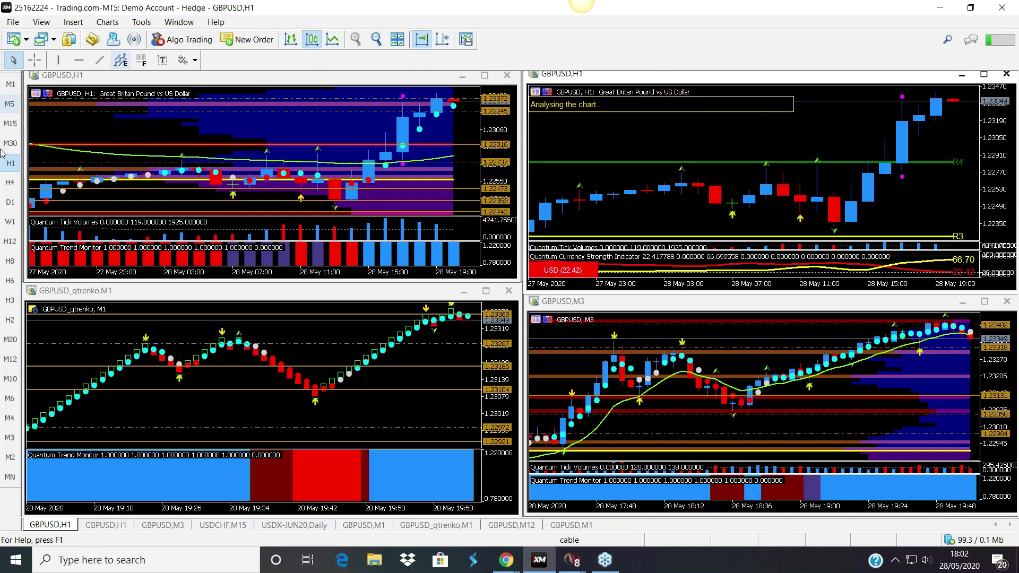
pyautogui.click(10, 384)
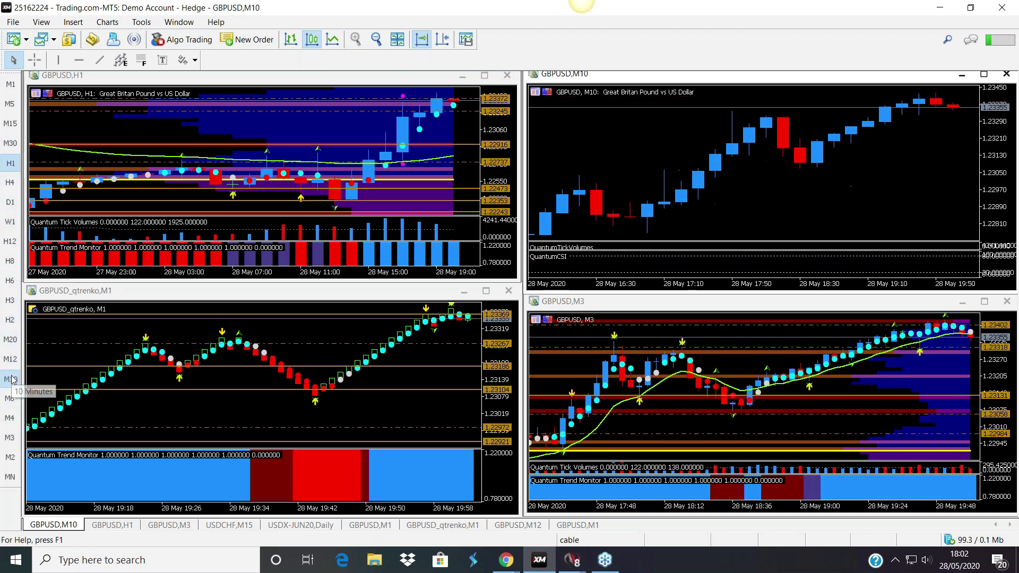
pyautogui.click(984, 74)
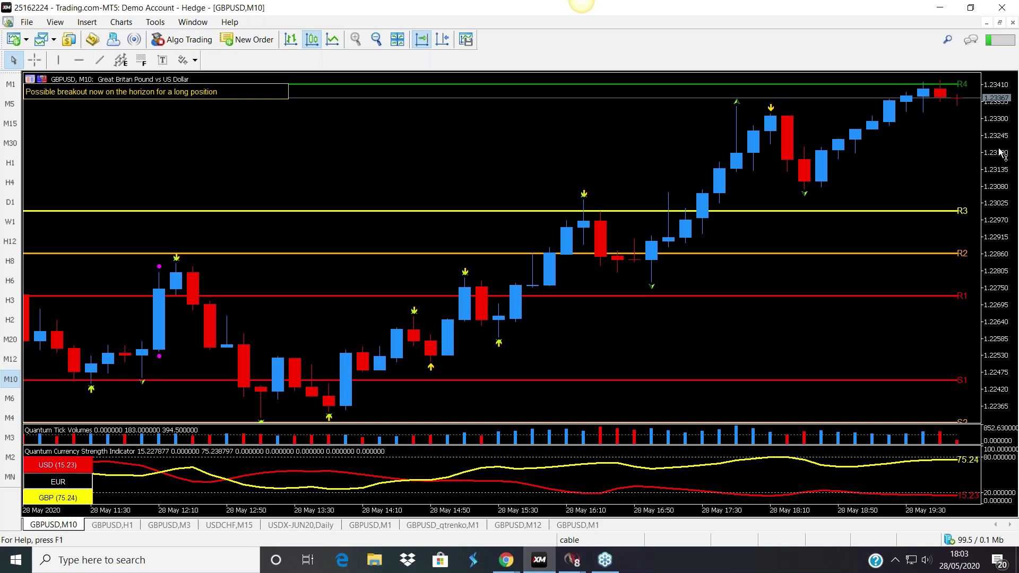
pyautogui.moveTo(1001, 152); pyautogui.dragTo(1013, 258)
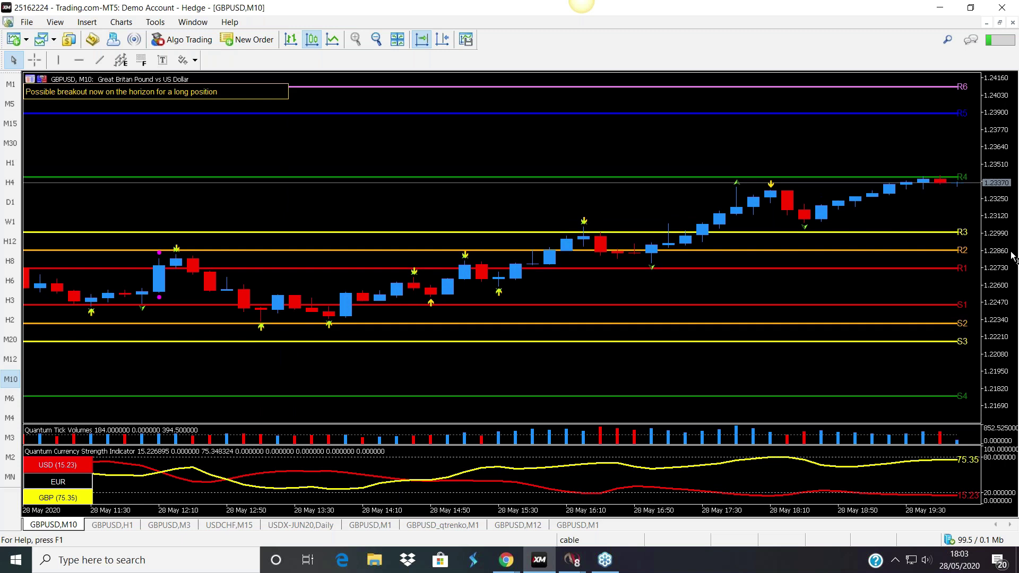
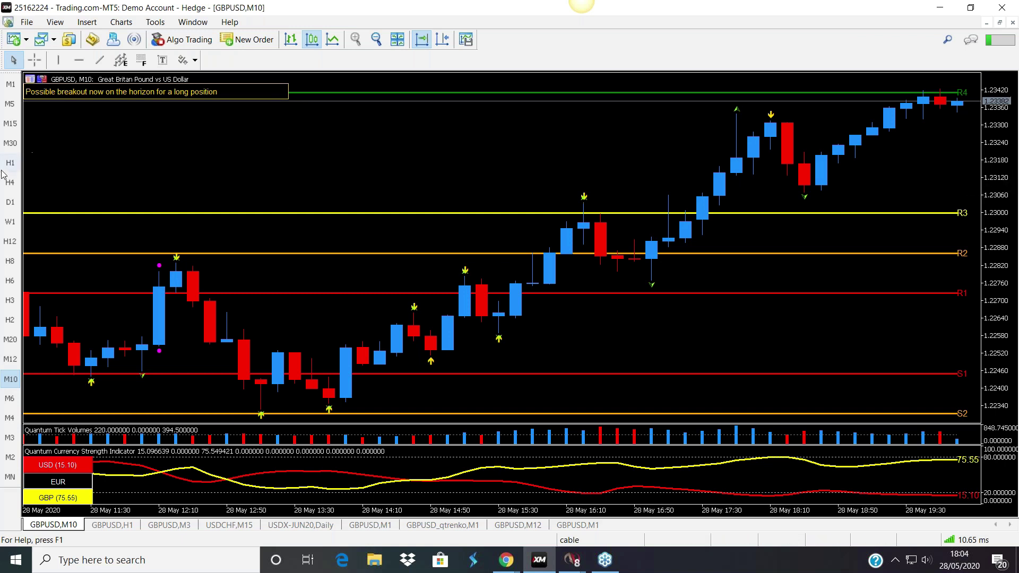
pyautogui.click(1001, 23)
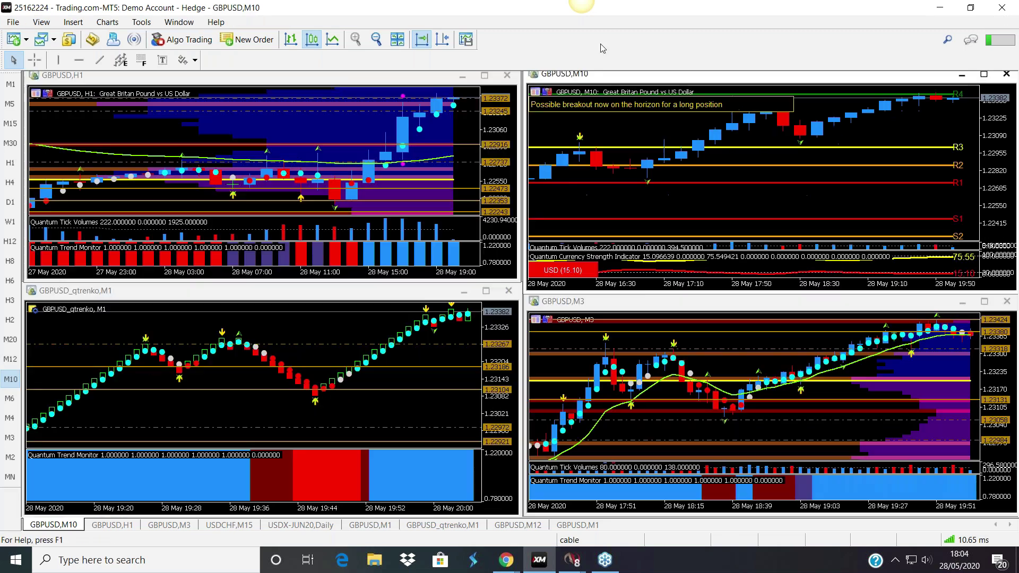
# Review the H1 volume-profile chart at full size, and maximize the M10 pivot-level chart with a compressed price scale.
pyautogui.click(485, 76)
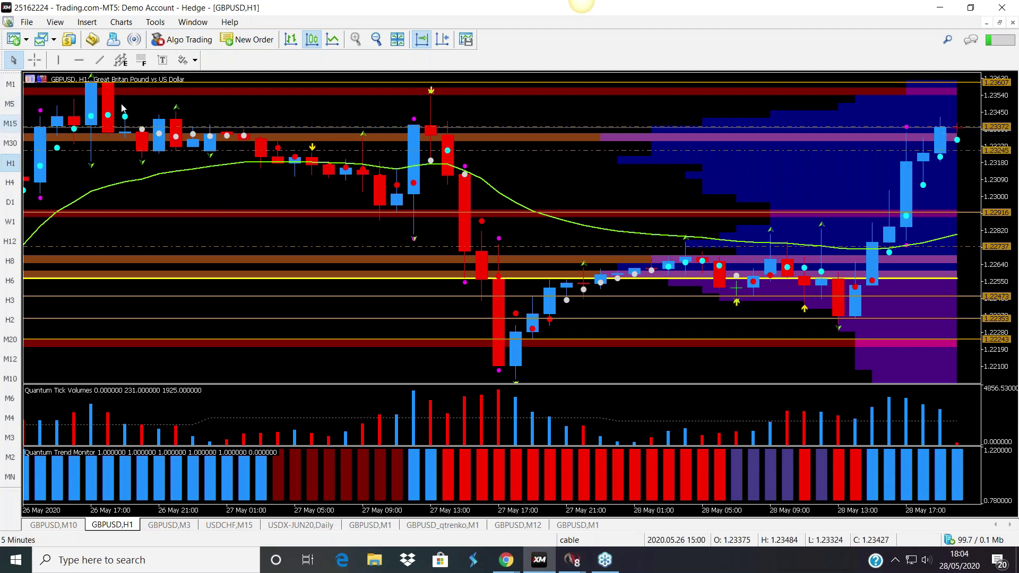
pyautogui.click(1001, 23)
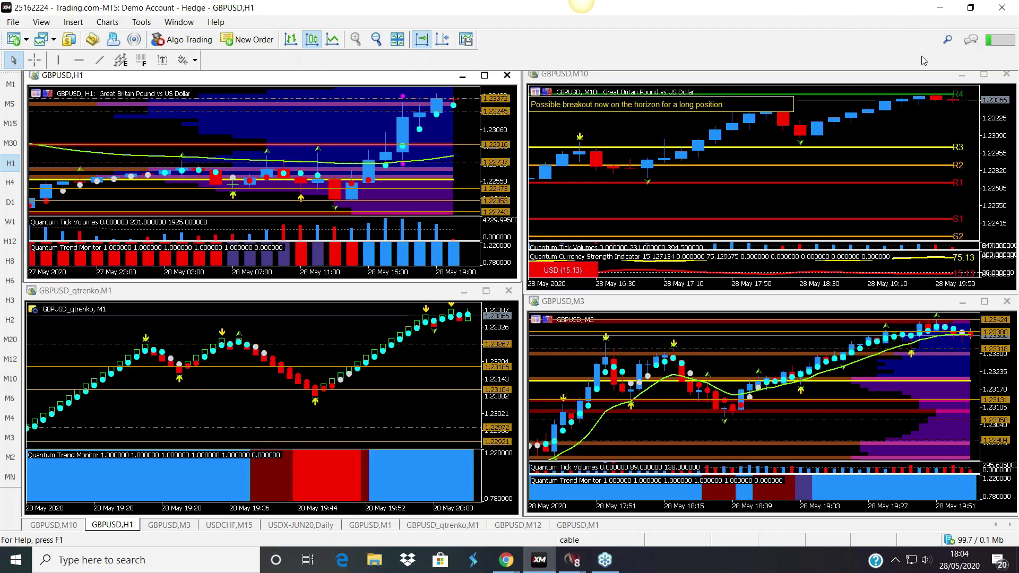
pyautogui.click(984, 74)
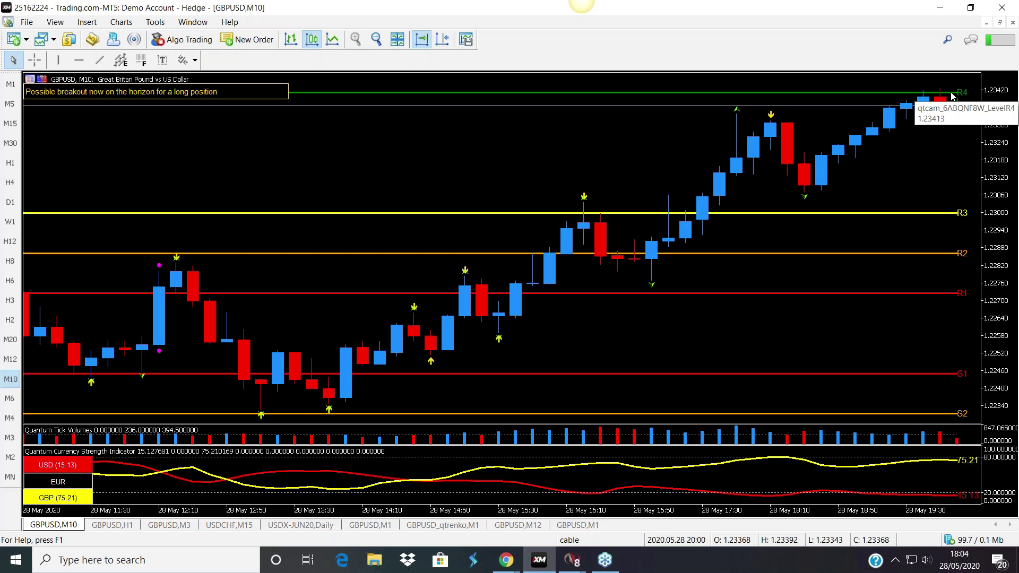
pyautogui.moveTo(1003, 136); pyautogui.dragTo(1004, 157)
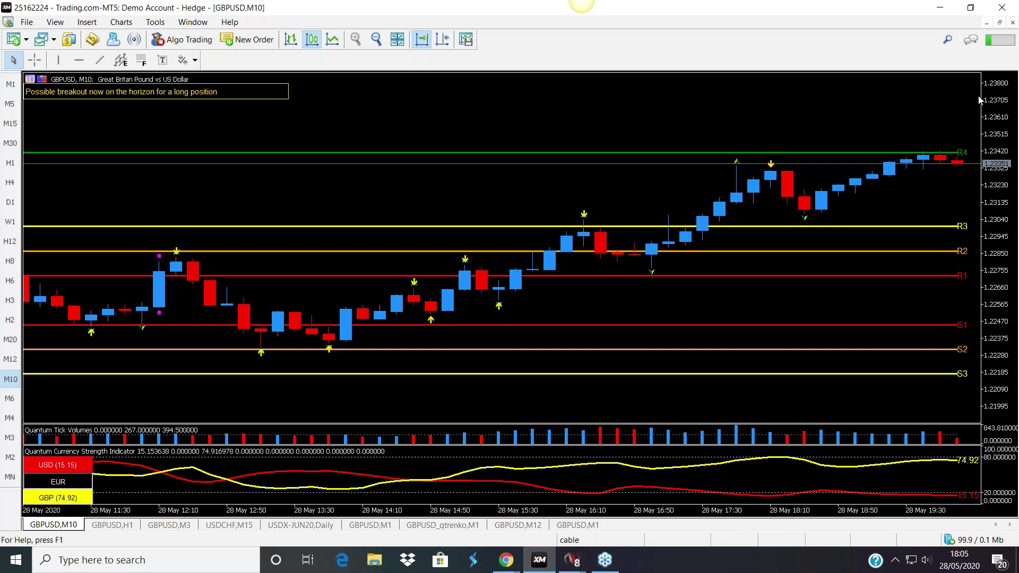
pyautogui.moveTo(938, 168)
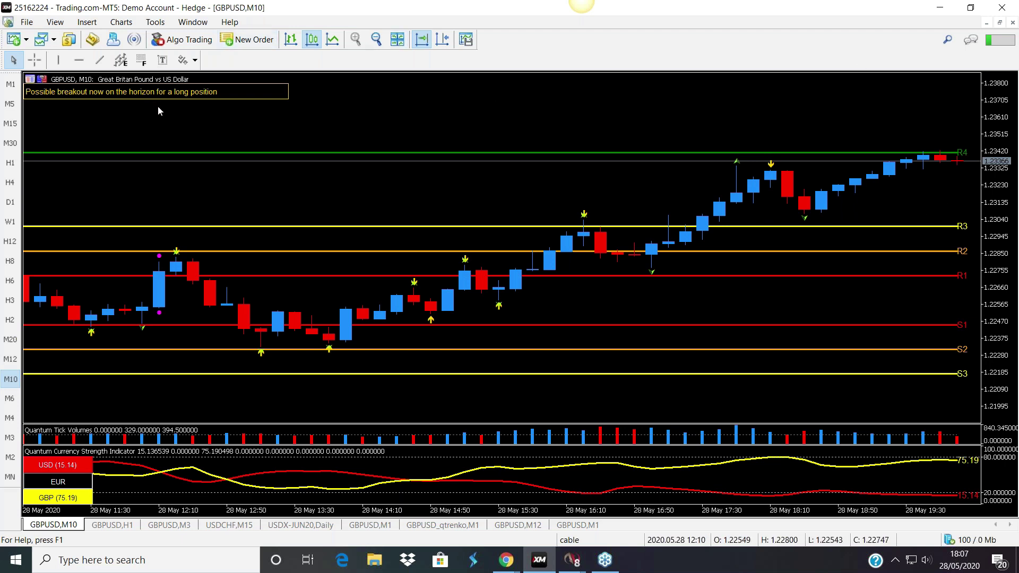
# Set the maximized pivot-level chart to H1, compress its price scale to include R6, and examine the 28 May candles.
pyautogui.click(10, 164)
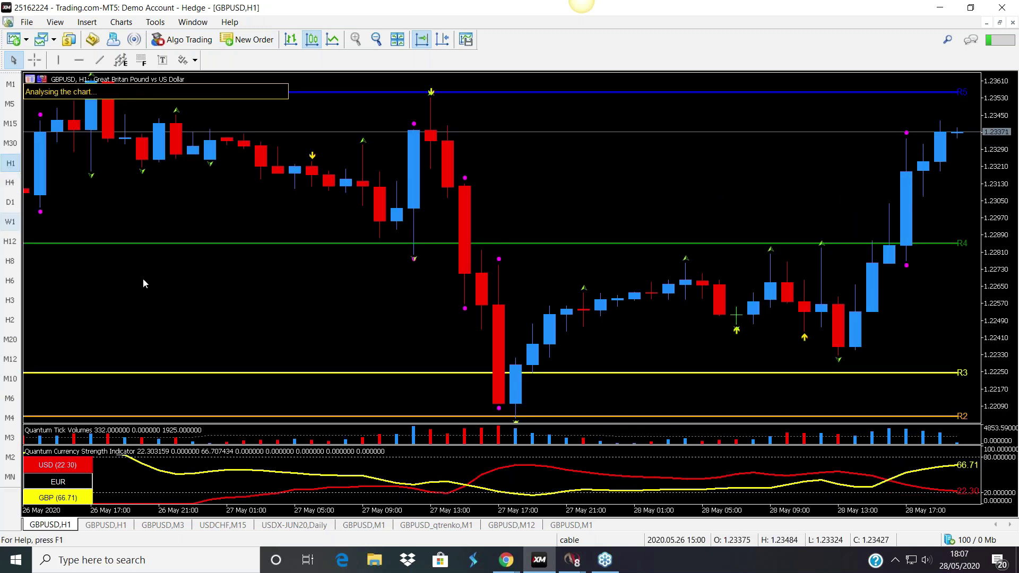
pyautogui.moveTo(1004, 189); pyautogui.dragTo(1004, 209)
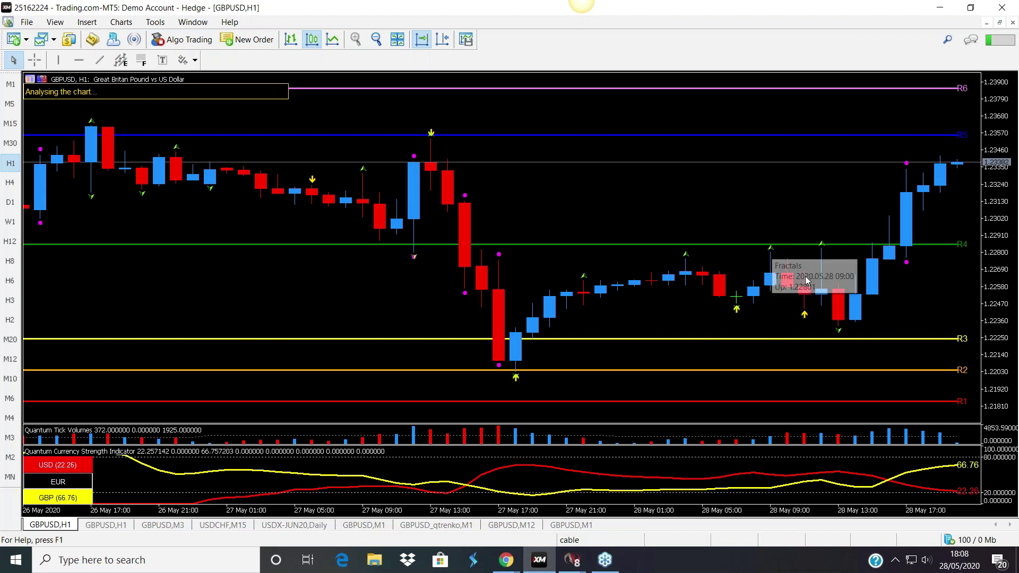
pyautogui.moveTo(792, 288)
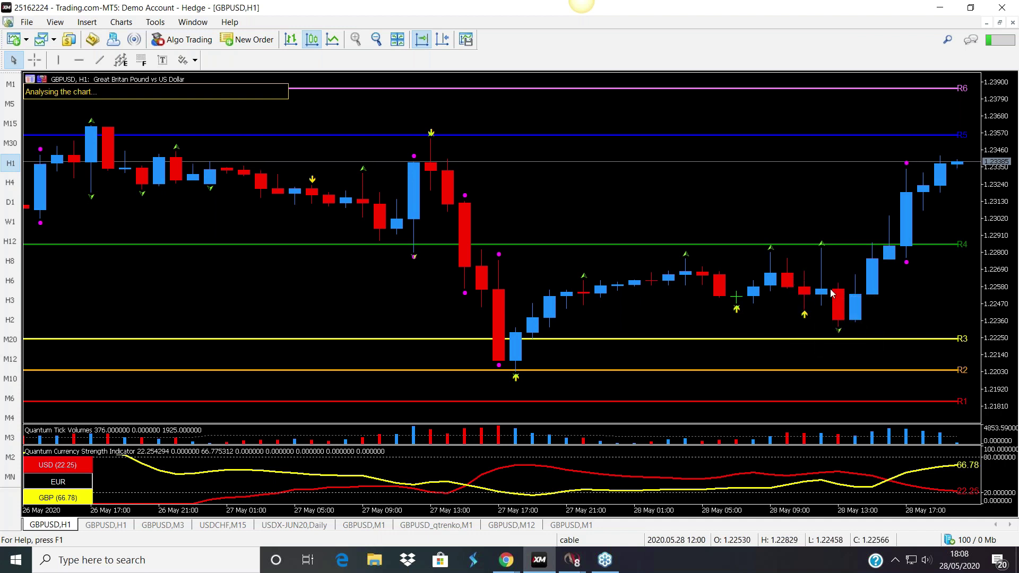
pyautogui.moveTo(826, 248)
pyautogui.moveTo(863, 297)
pyautogui.moveTo(880, 251)
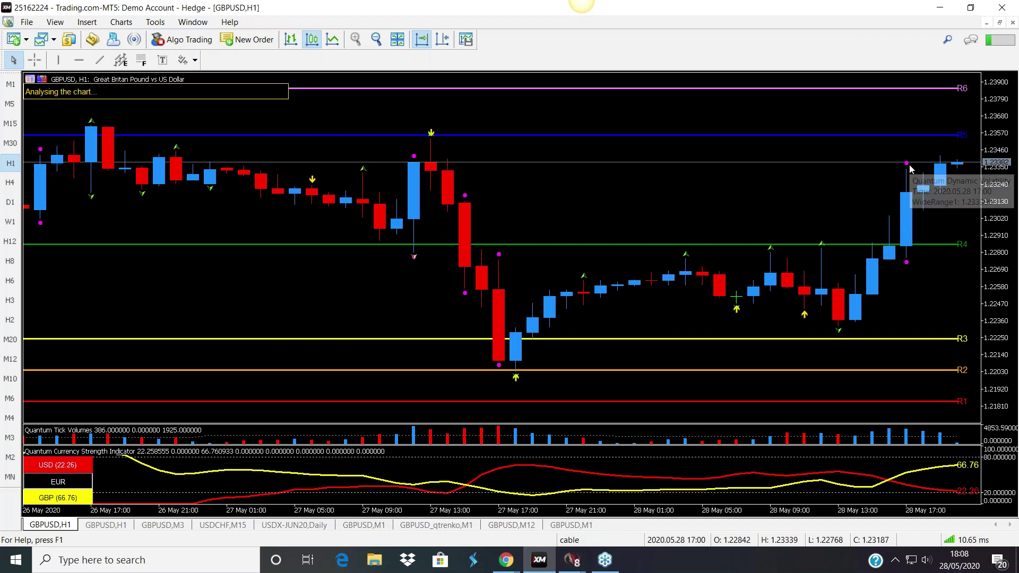
pyautogui.moveTo(910, 169)
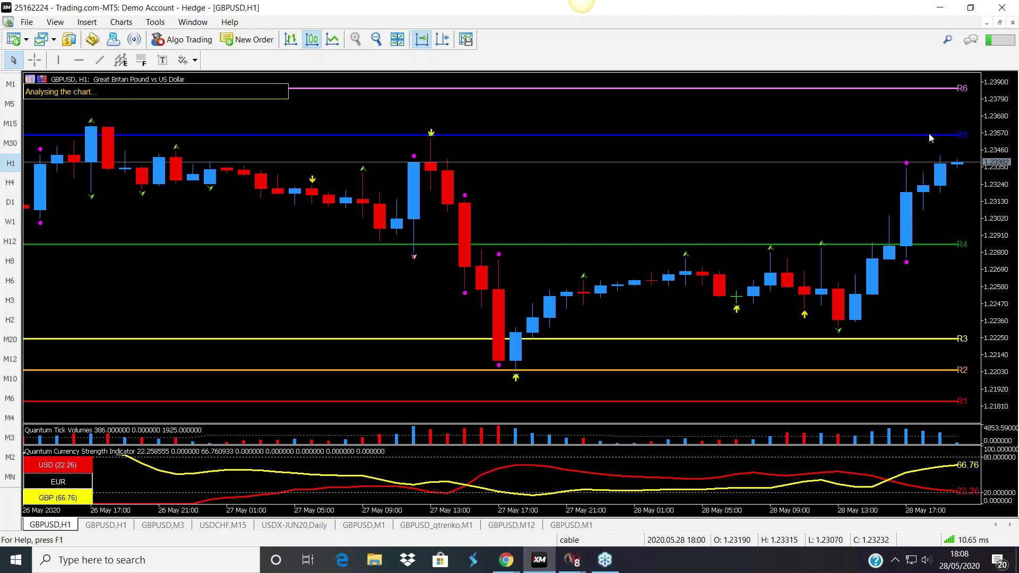
pyautogui.moveTo(930, 139)
# Zoom the pivot-level chart out to show more candles and set its timeframe to M10 in the tiled layout.
pyautogui.click(376, 39)
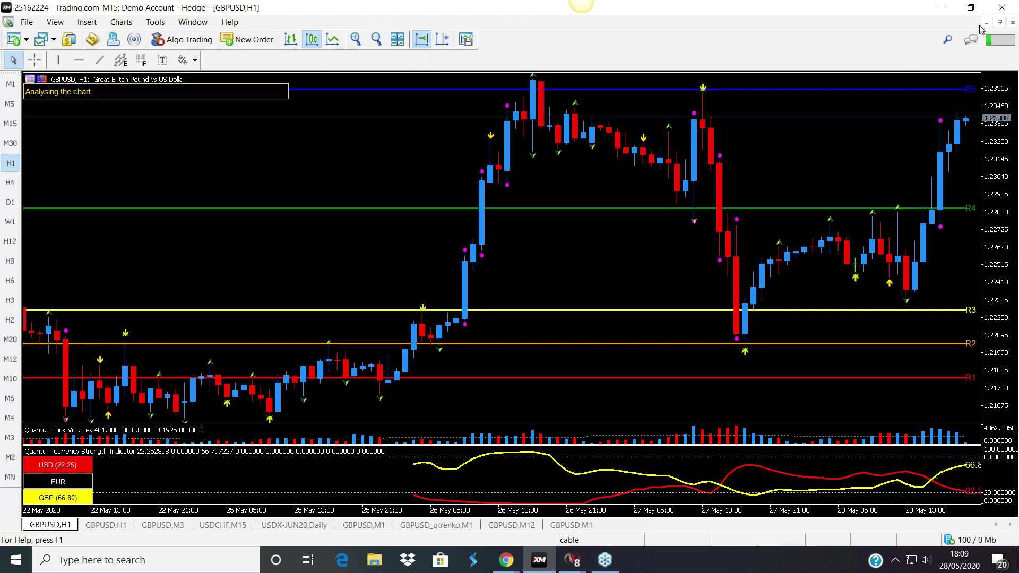
pyautogui.click(1000, 23)
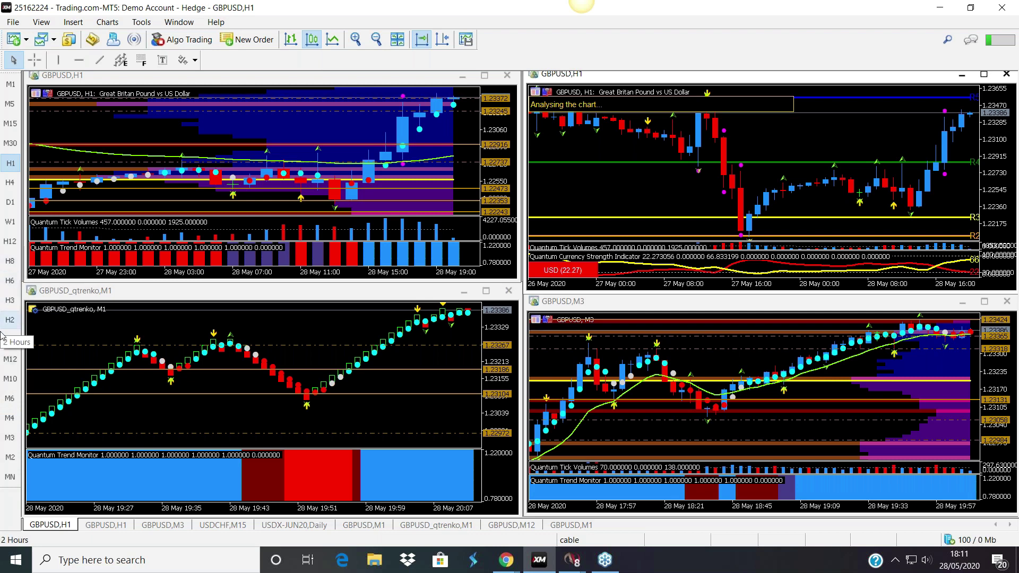
pyautogui.click(11, 379)
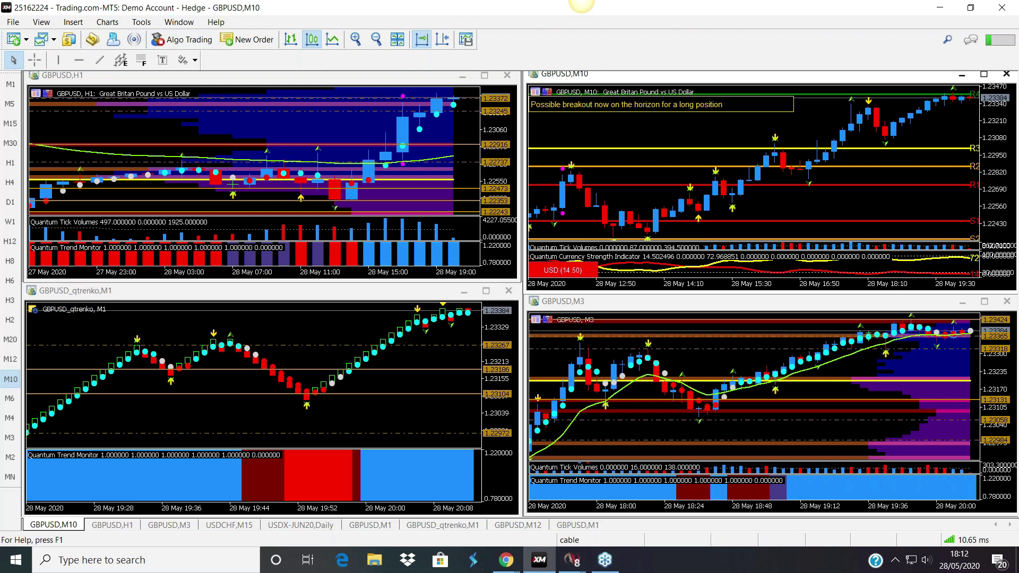
# Examine the latest bricks and trend dots on the GBPUSD_qtrenko M1 chart at full size.
pyautogui.click(487, 291)
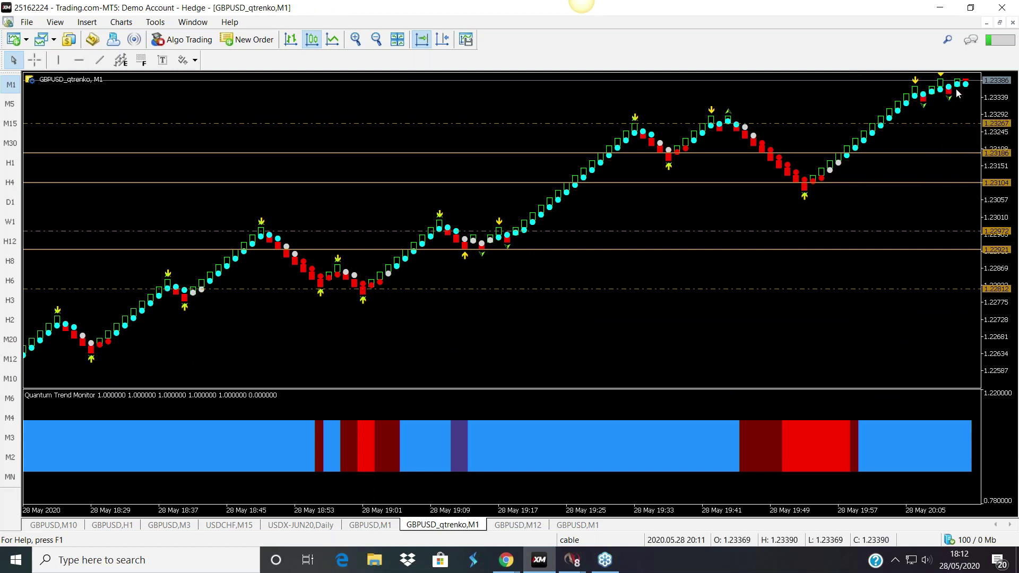
pyautogui.moveTo(958, 94)
pyautogui.moveTo(922, 94)
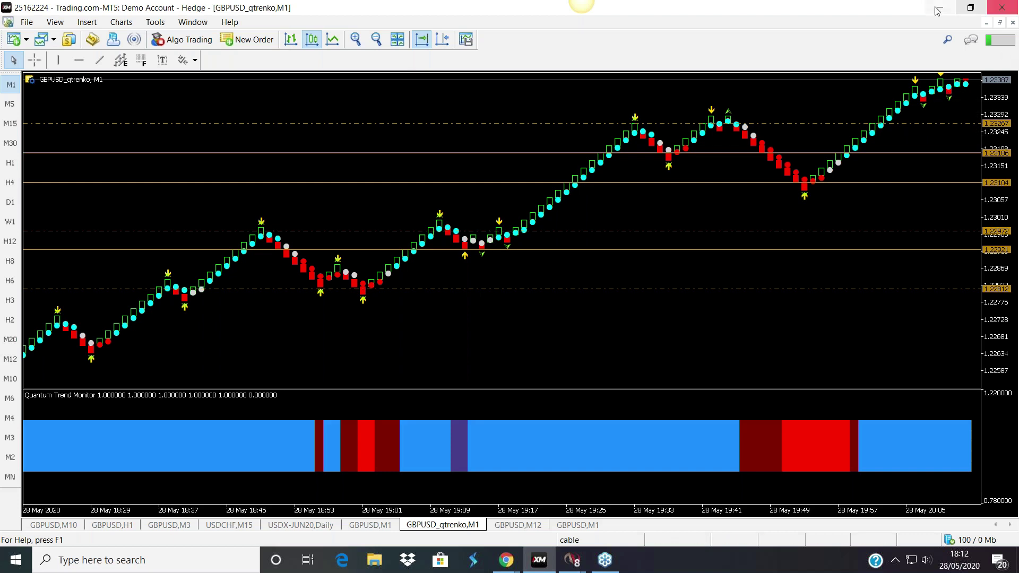
pyautogui.click(1000, 24)
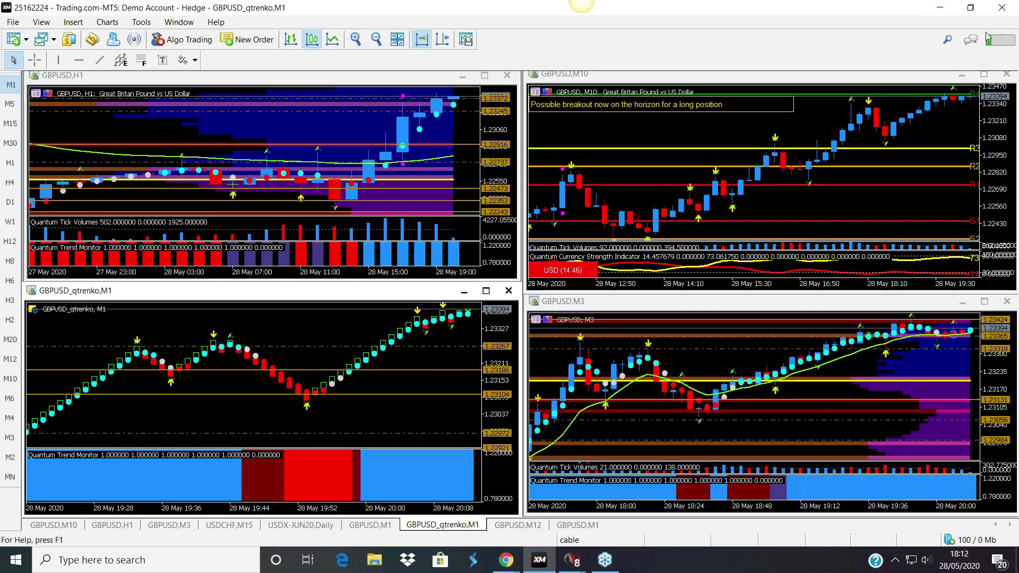
# Inspect price against the R4 level on the full-size M10 pivot chart, adjusting its price scale to include R5.
pyautogui.click(985, 75)
pyautogui.moveTo(1002, 142); pyautogui.dragTo(1005, 226)
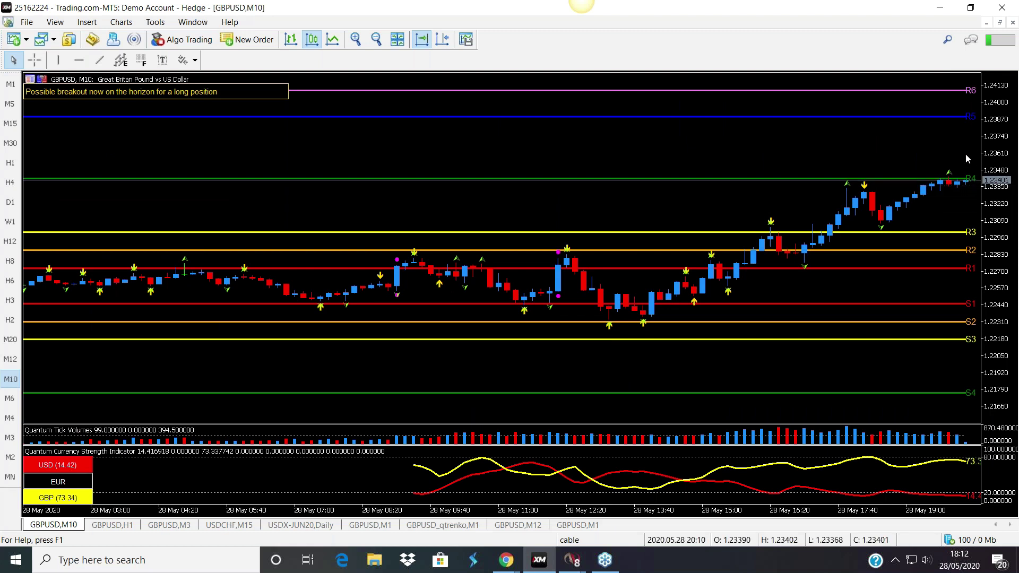
pyautogui.moveTo(950, 176)
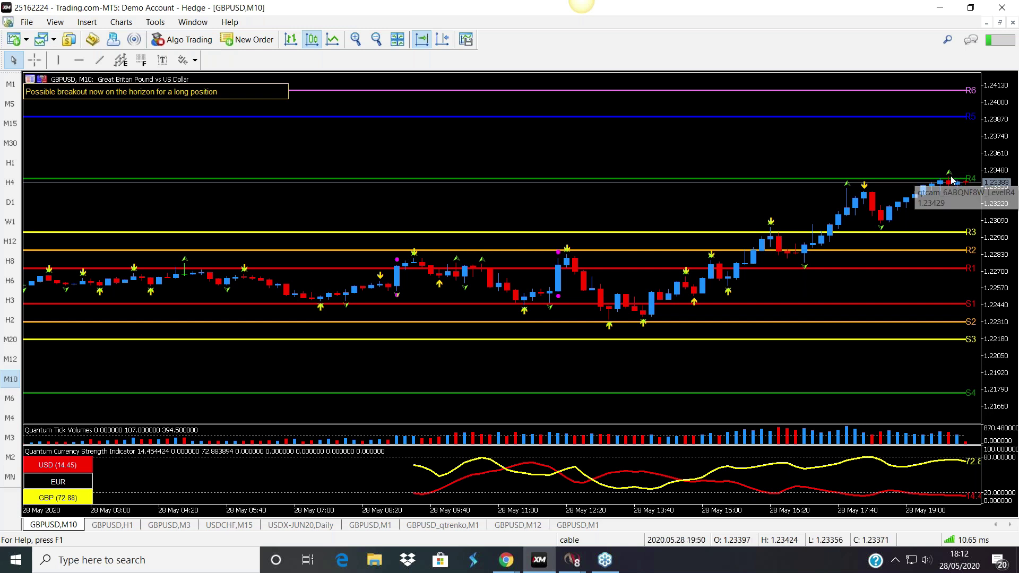
pyautogui.doubleClick(1008, 212)
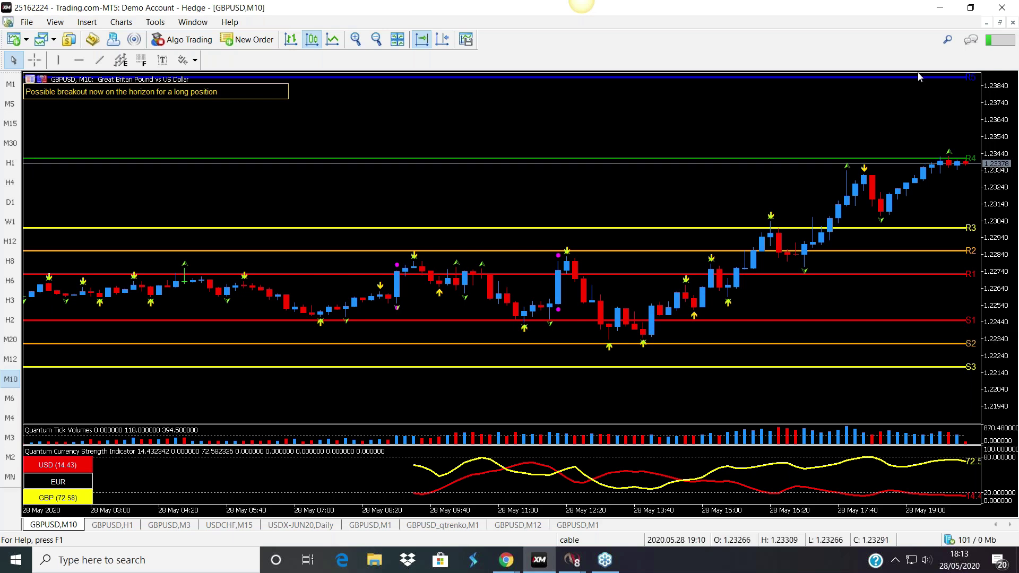
pyautogui.click(1001, 23)
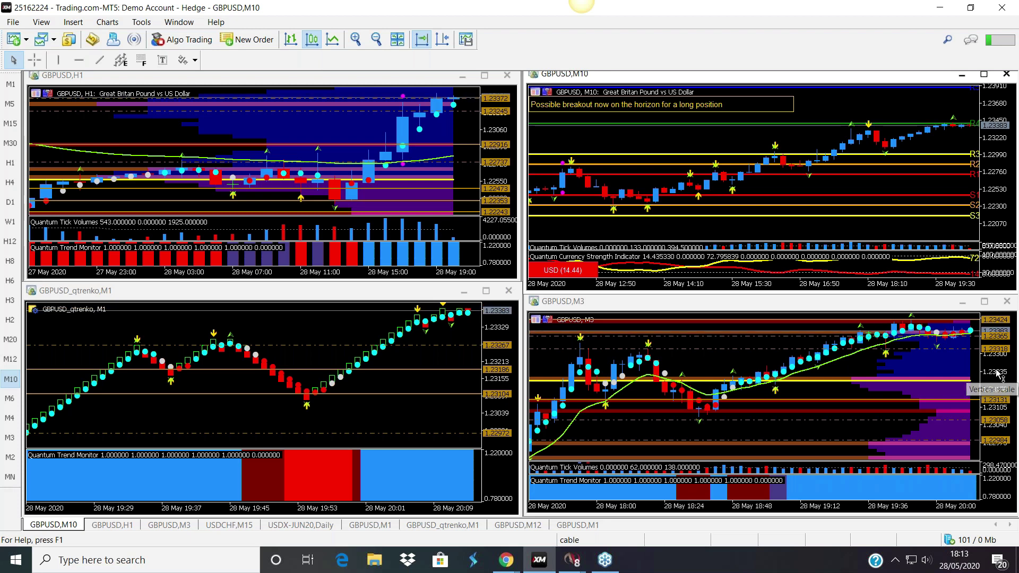
# Compare the M10 pivot-level chart with the H1 volume-profile chart at full size, ending in the tiled layout.
pyautogui.click(985, 76)
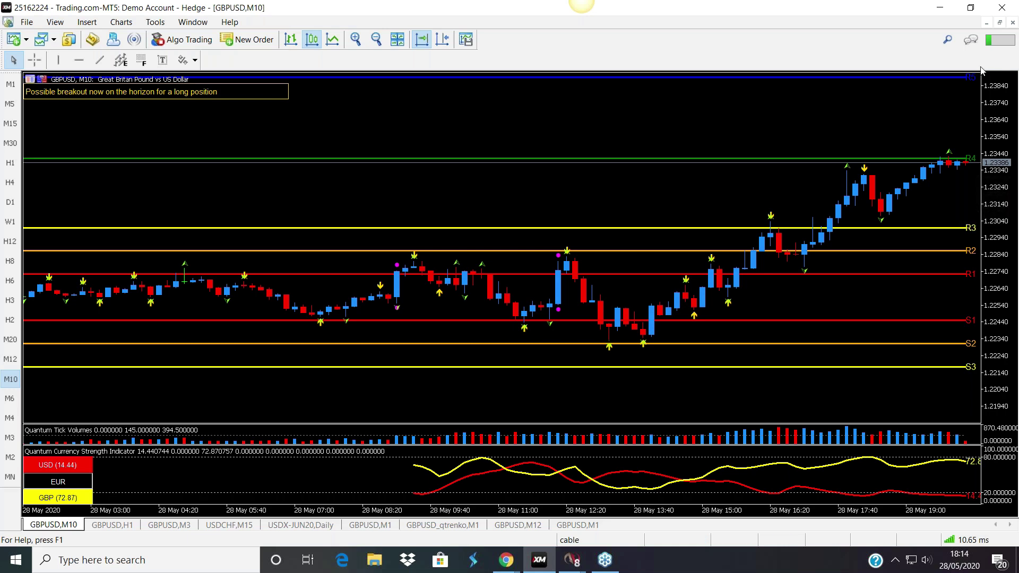
pyautogui.click(1000, 23)
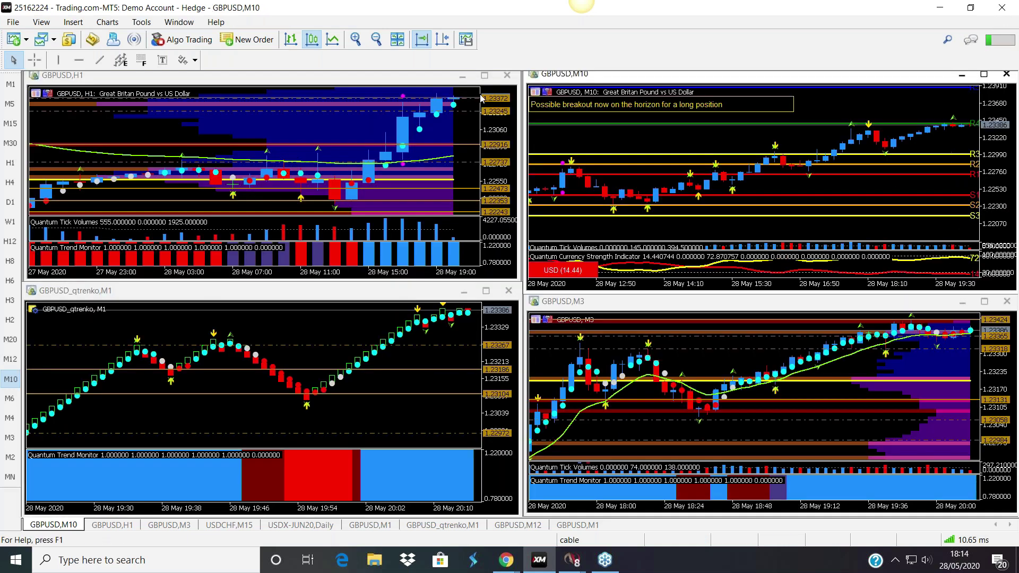
pyautogui.click(484, 79)
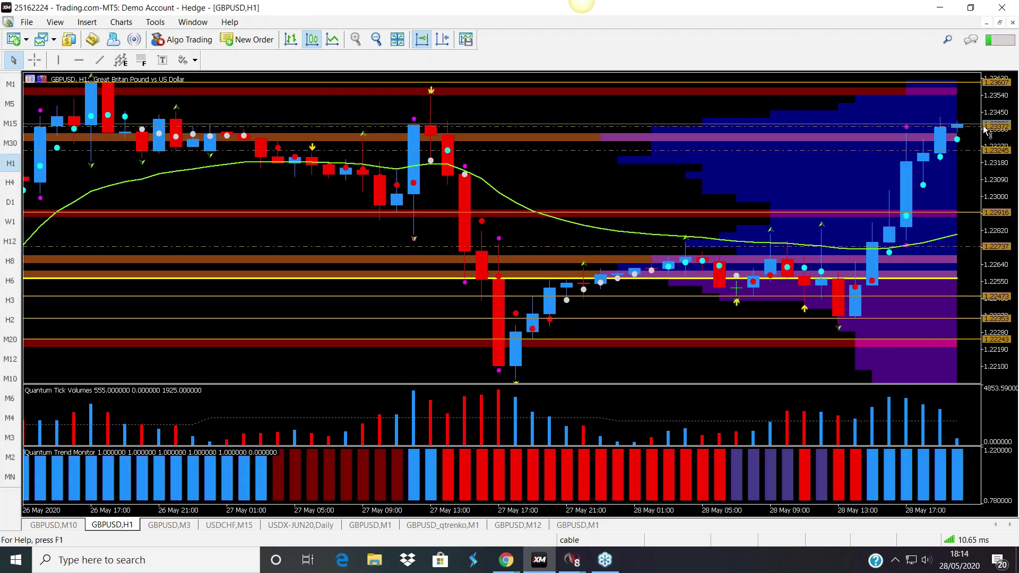
pyautogui.click(1000, 23)
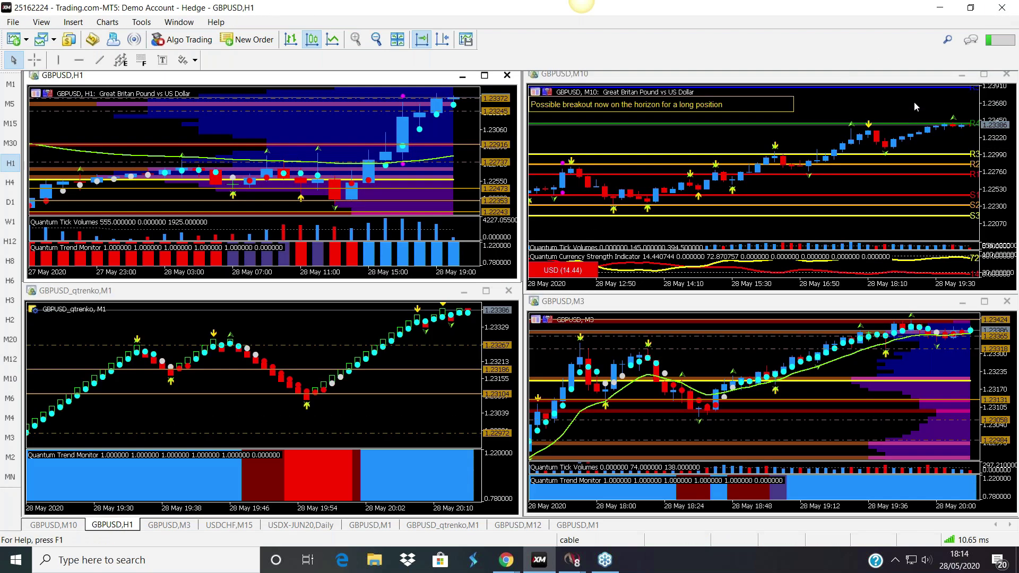
pyautogui.click(984, 74)
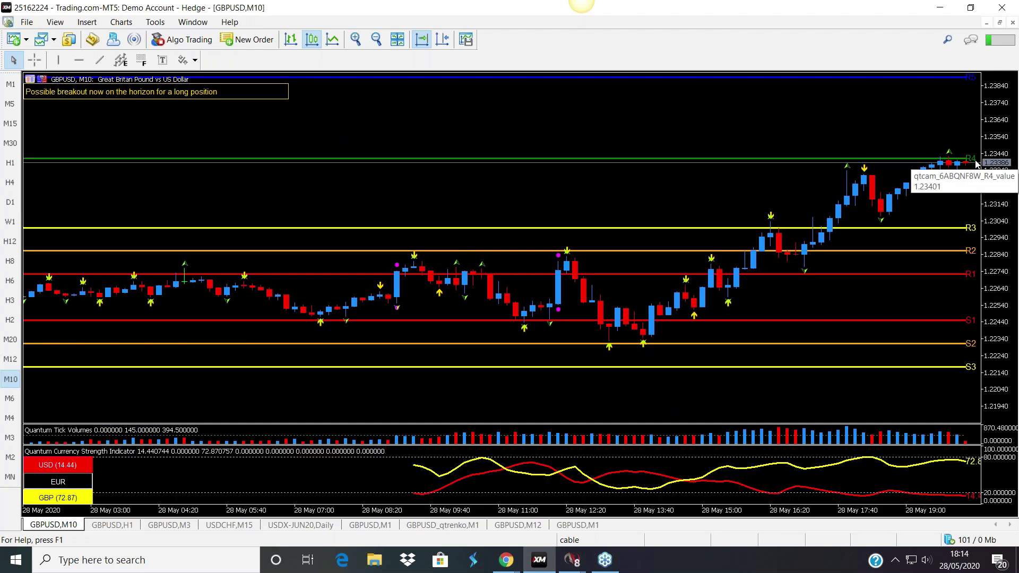
pyautogui.click(1000, 23)
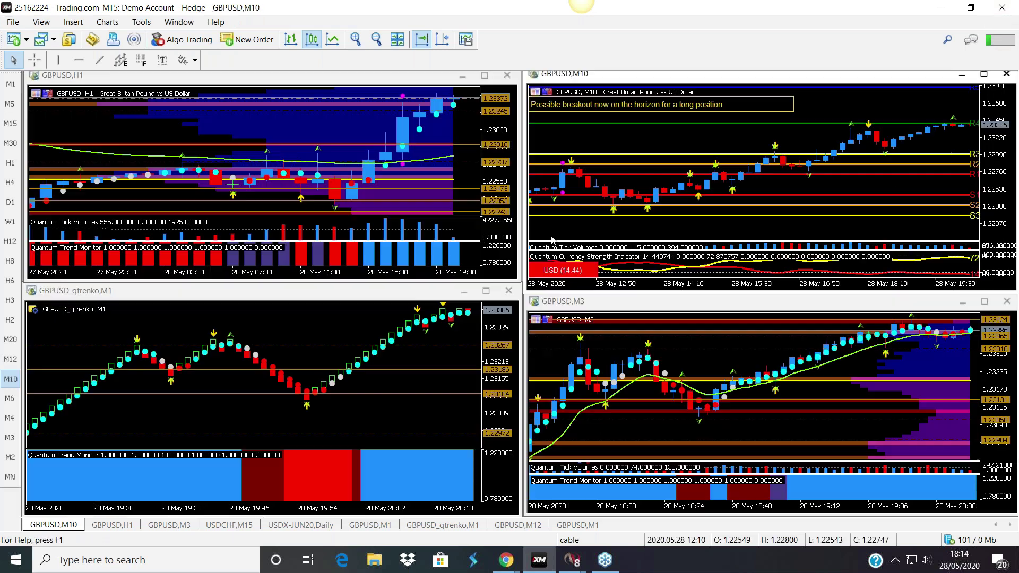
# Examine the GBPUSD M3 chart and the H1 volume-profile chart at full size in turn, ending in the tiled layout.
pyautogui.click(985, 301)
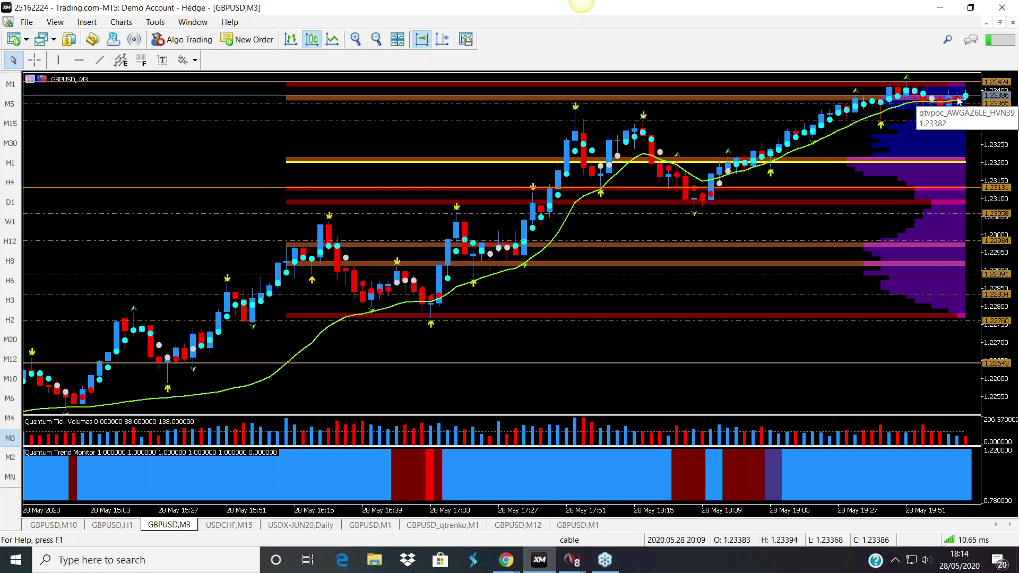
pyautogui.click(1001, 23)
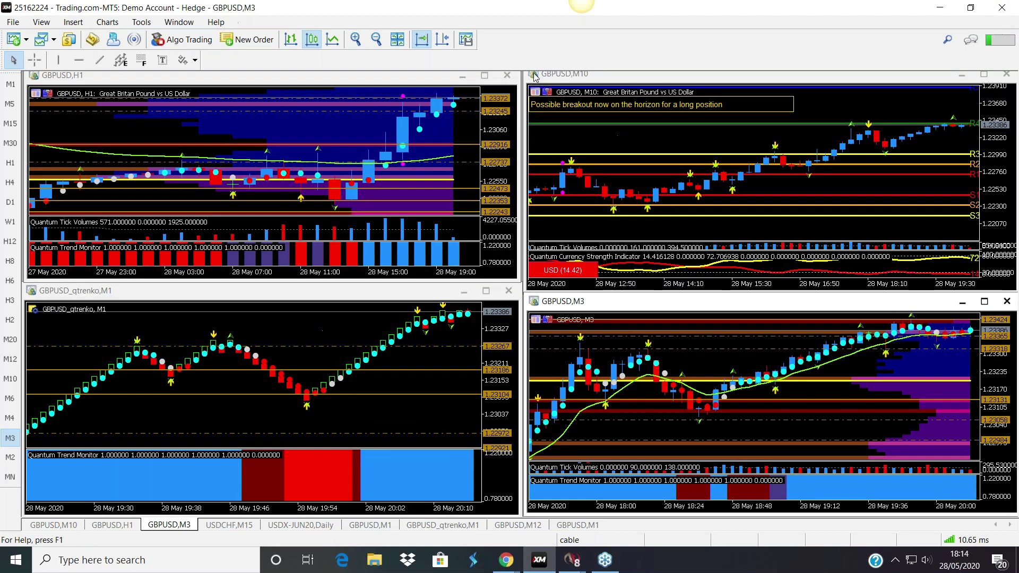
pyautogui.click(484, 76)
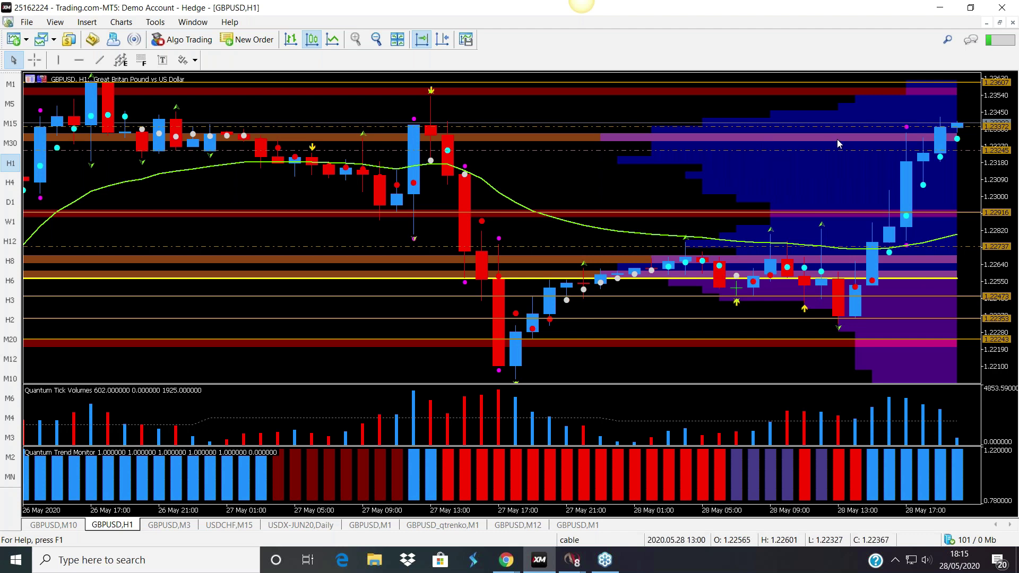
pyautogui.click(1000, 22)
# Show the pivot-level chart at full size, set its timeframe to H1 and compress its price scale to include R6 and S2.
pyautogui.doubleClick(766, 76)
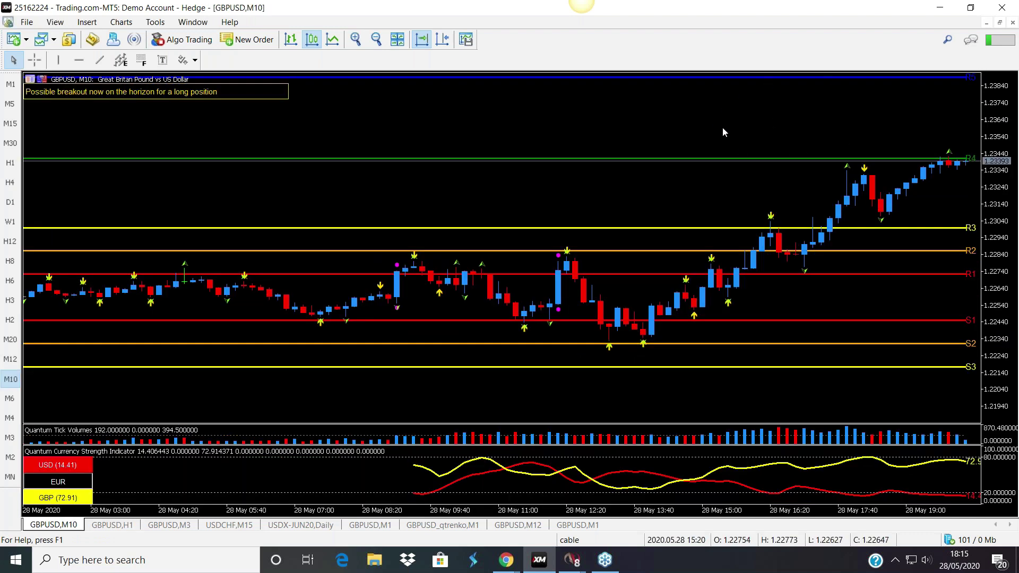
pyautogui.click(10, 164)
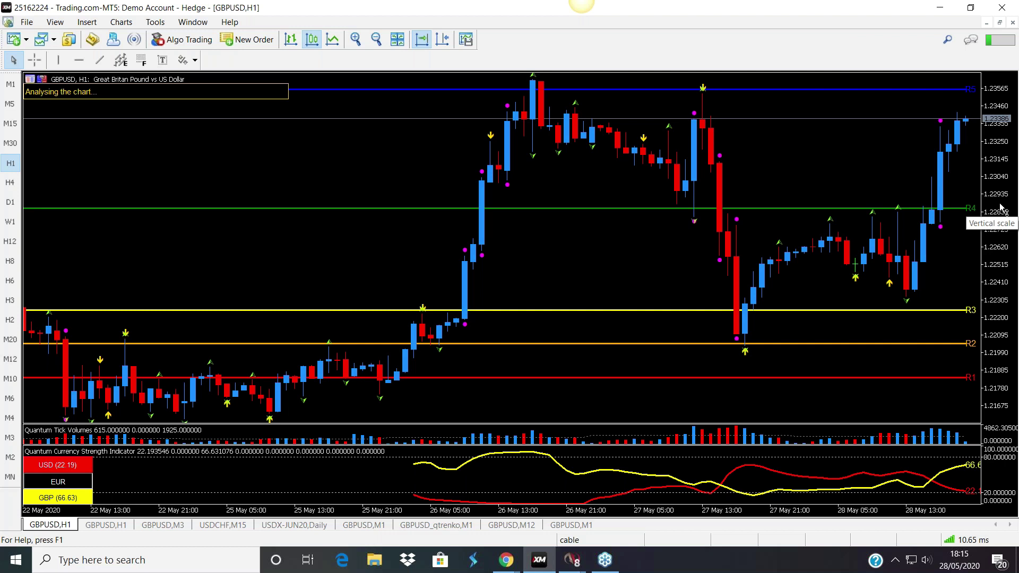
pyautogui.moveTo(1002, 211); pyautogui.dragTo(1003, 229)
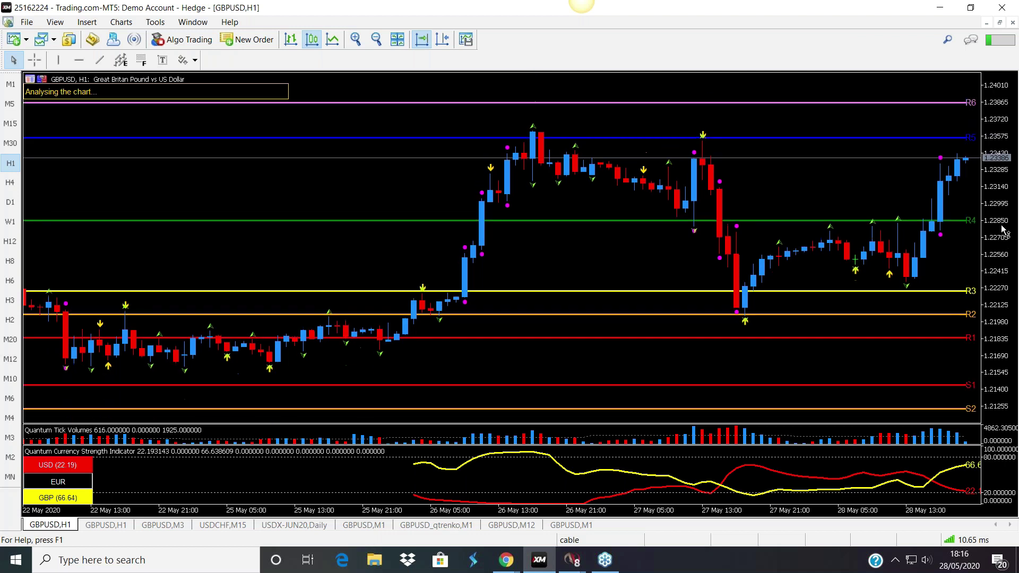